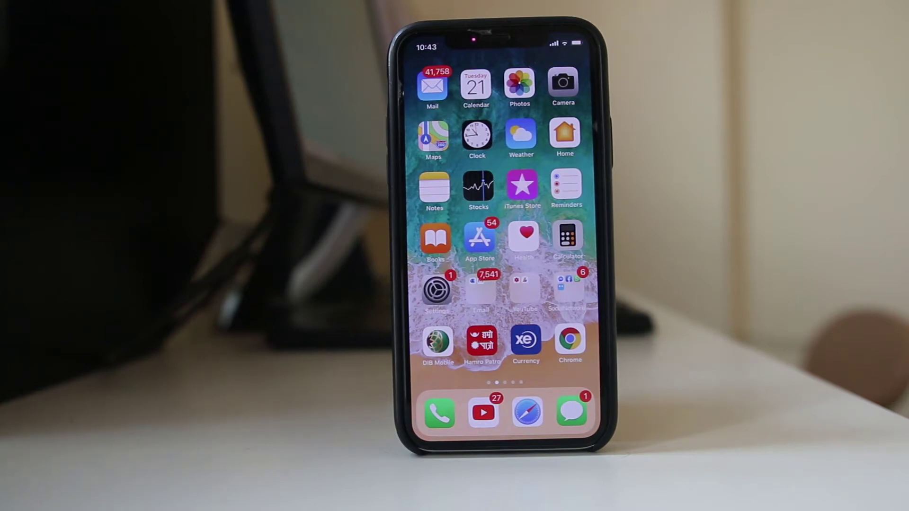
Launch Facebook from the Social Networking folder and expand Settings & Privacy in its menu.
click(569, 288)
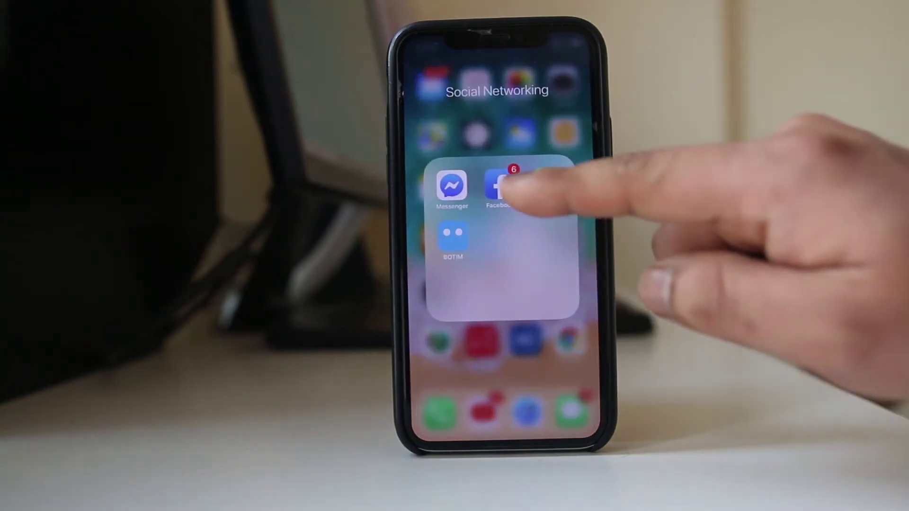
click(501, 184)
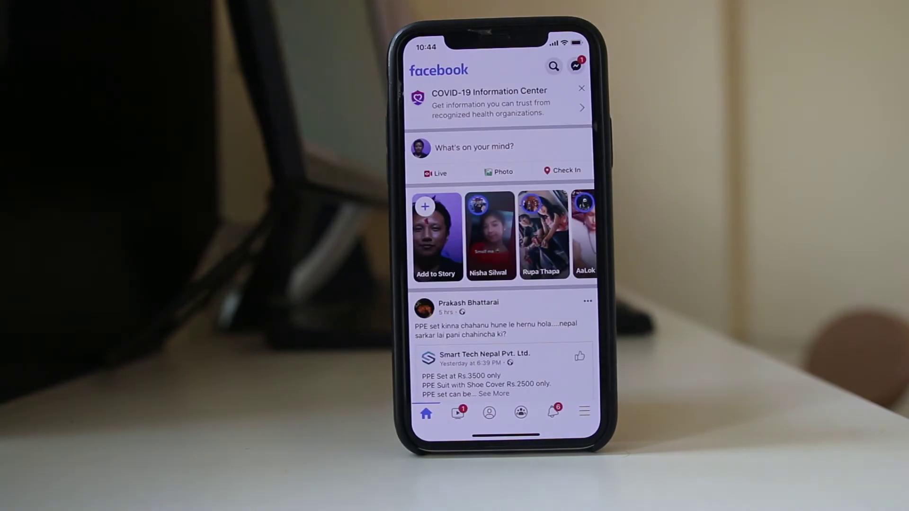
click(583, 411)
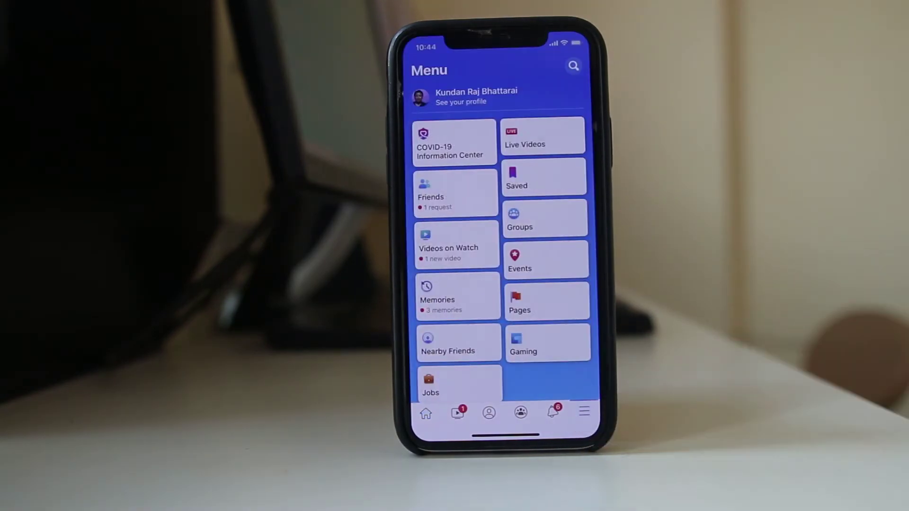
scroll(547, 306, down, 3)
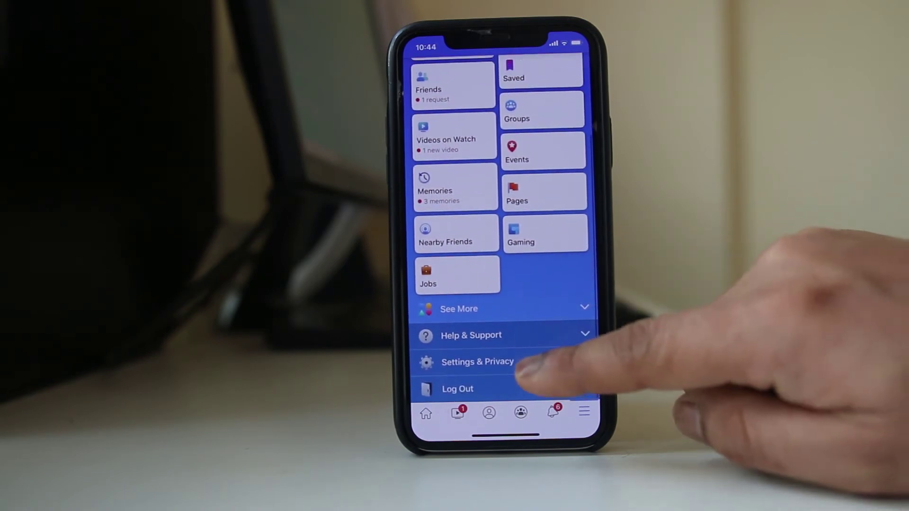
click(526, 367)
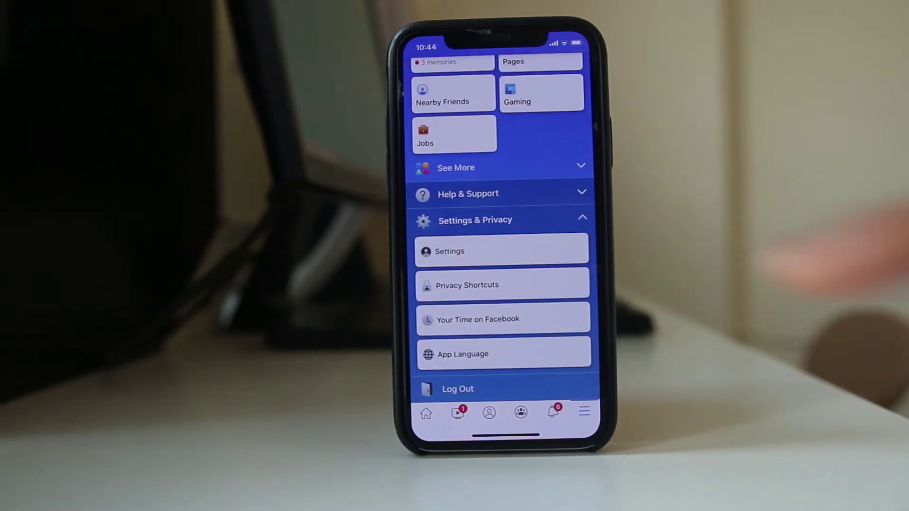
Go from Settings to the Account Ownership and Control page under Your Facebook Information.
click(497, 250)
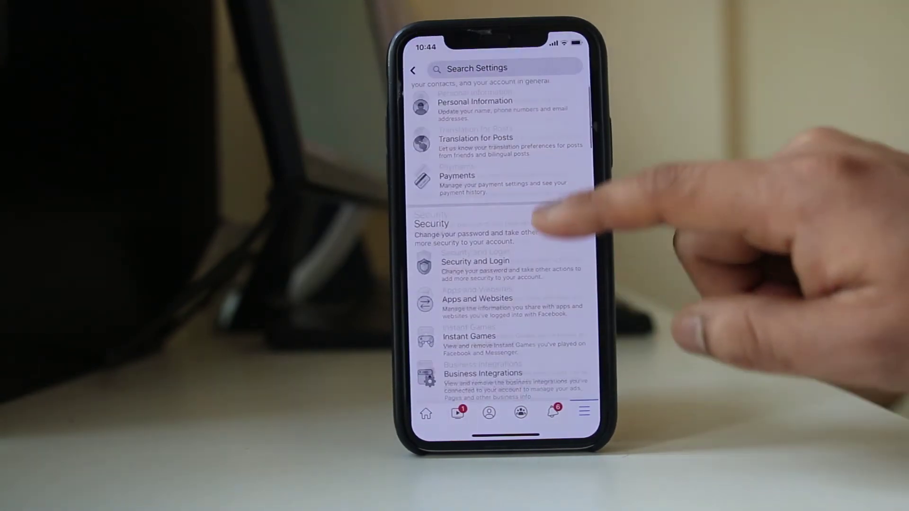
scroll(505, 249, down, 2)
scroll(501, 241, down, 2)
scroll(501, 242, down, 2)
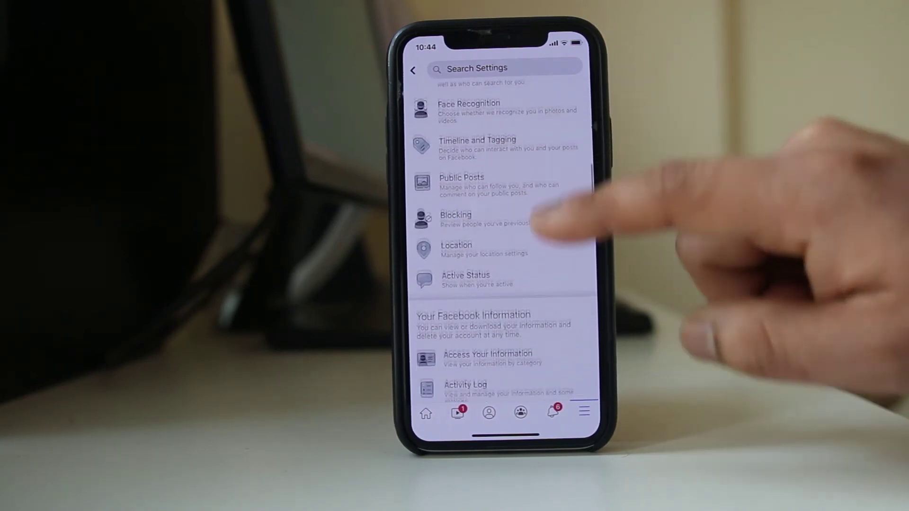
scroll(500, 241, down, 1)
scroll(500, 242, down, 1)
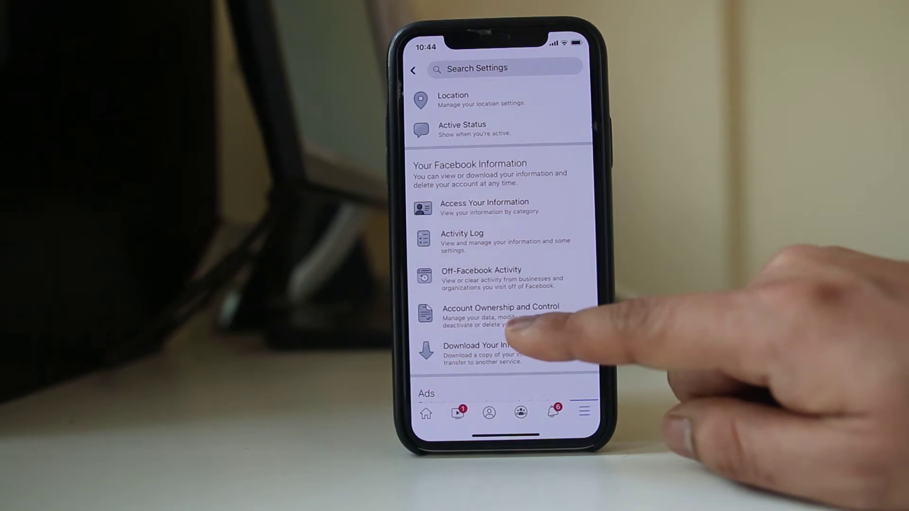
click(501, 313)
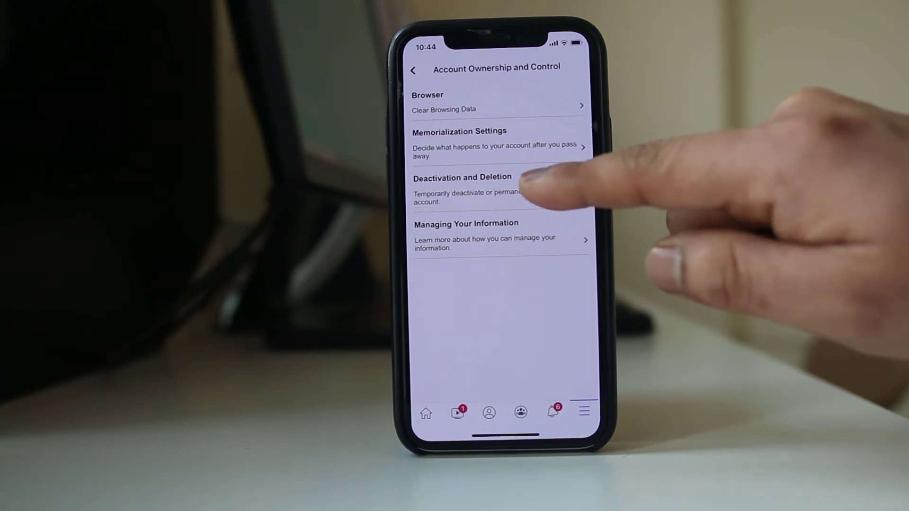
Under Deactivation and Deletion, select Delete Account and continue to Account Deletion.
click(541, 186)
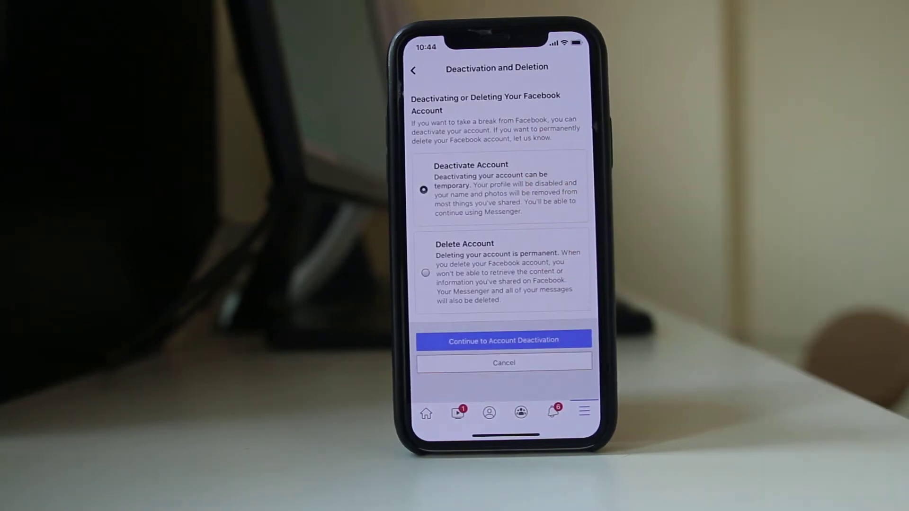
click(455, 273)
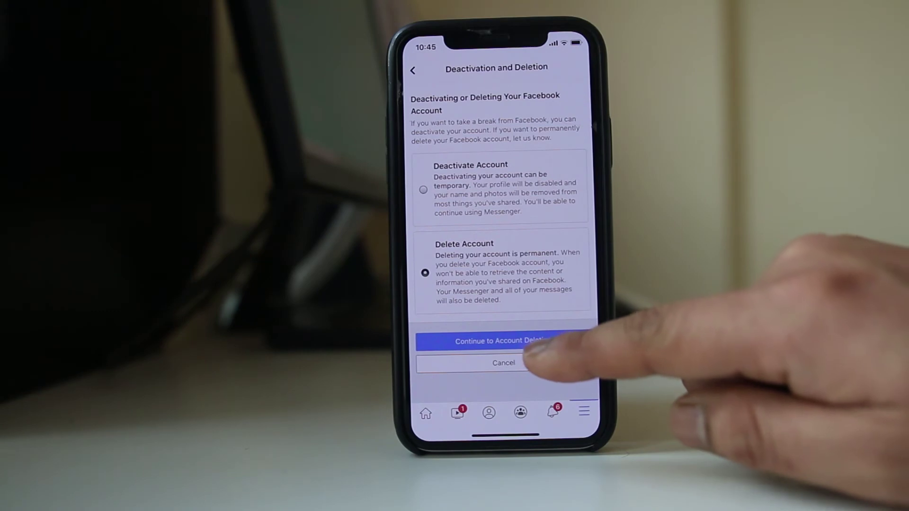
click(529, 341)
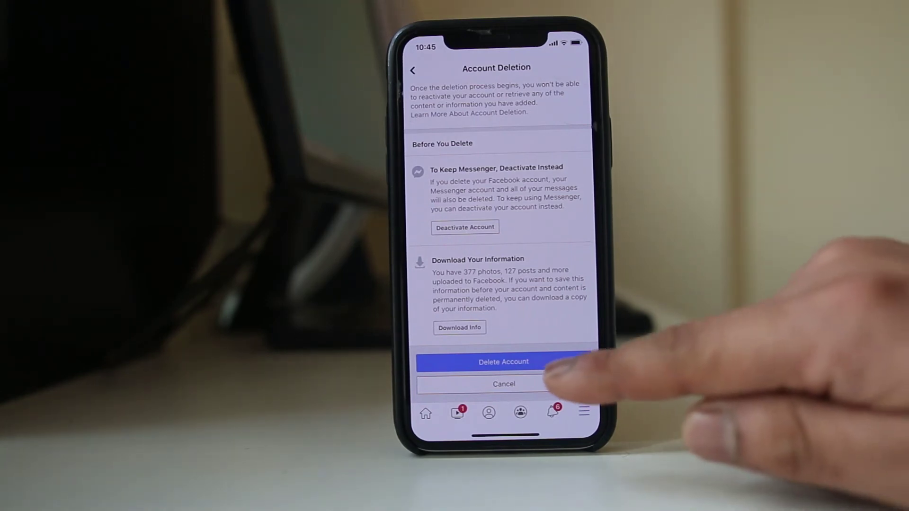
Proceed with Delete Account and submit the password on the Confirm Deletion page.
click(533, 362)
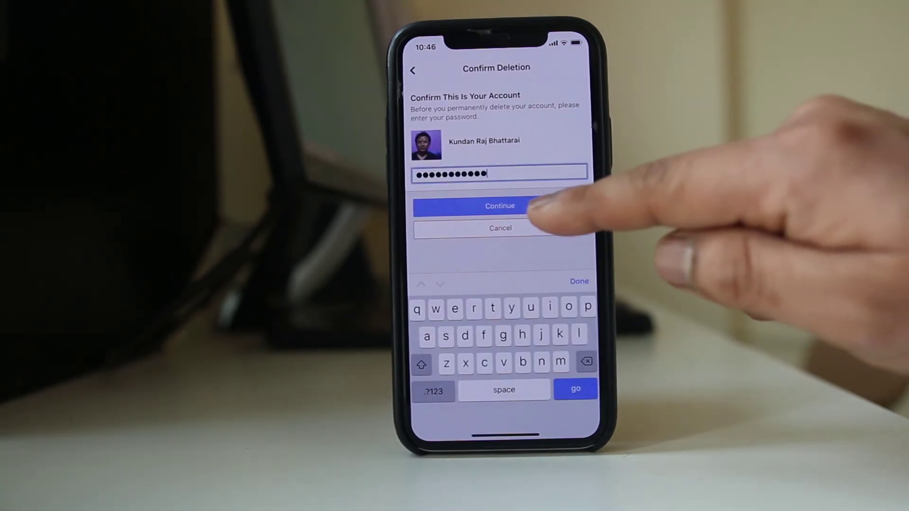
click(550, 205)
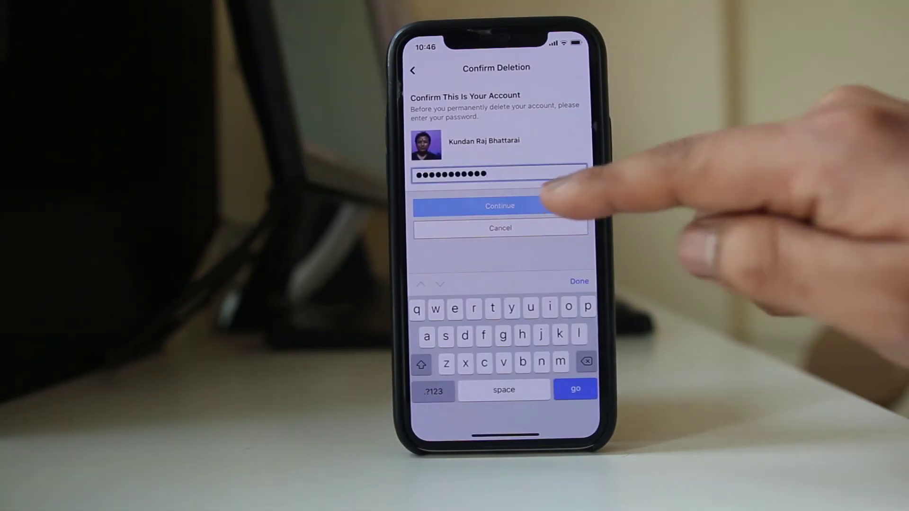